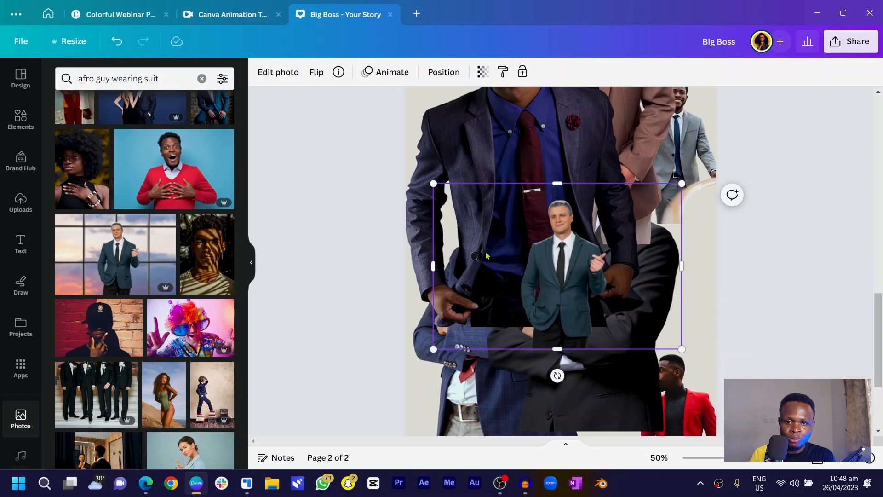
Step: Crop the photo of the grey-haired man in the teal suit closely around him and place it at the page's left edge
drag(370, 283, 491, 282)
drag(742, 281, 641, 297)
drag(570, 416, 570, 362)
drag(541, 158, 543, 175)
scroll(542, 194, down, 1)
drag(564, 220, 401, 366)
Step: Shrink the cut-out of the smiling man in the navy suit and maroon tie and place it beside the teal-suited man
scroll(506, 230, up, 3)
drag(542, 185, 639, 311)
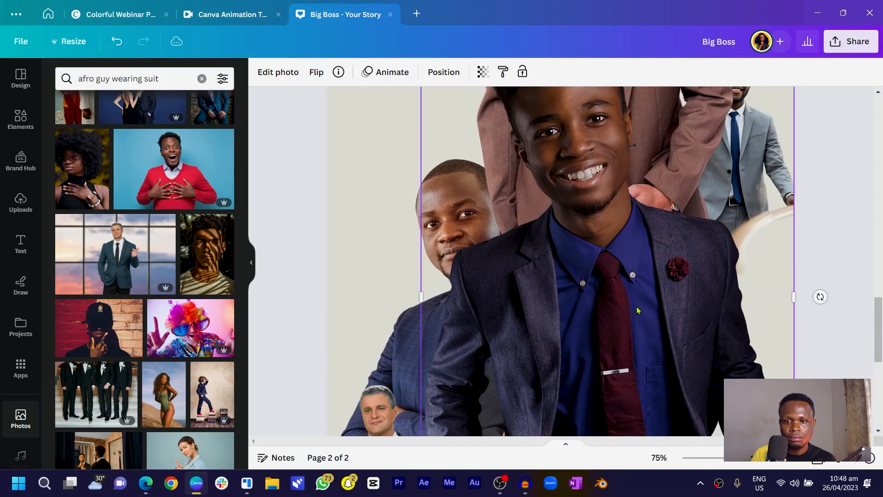
key(ctrl+minus)
scroll(635, 276, down, 1)
drag(616, 248, 582, 298)
drag(681, 96, 564, 272)
drag(540, 379, 553, 310)
Step: Crop and shrink the cut-out of the man in the brown blazer and line it up as third in the row
drag(578, 203, 555, 293)
drag(646, 206, 633, 398)
drag(585, 419, 585, 340)
drag(596, 217, 597, 276)
drag(709, 97, 644, 329)
drag(542, 363, 562, 363)
Step: Shrink the cut-out of the man in the black suit with folded arms and place it fourth in the row
click(616, 366)
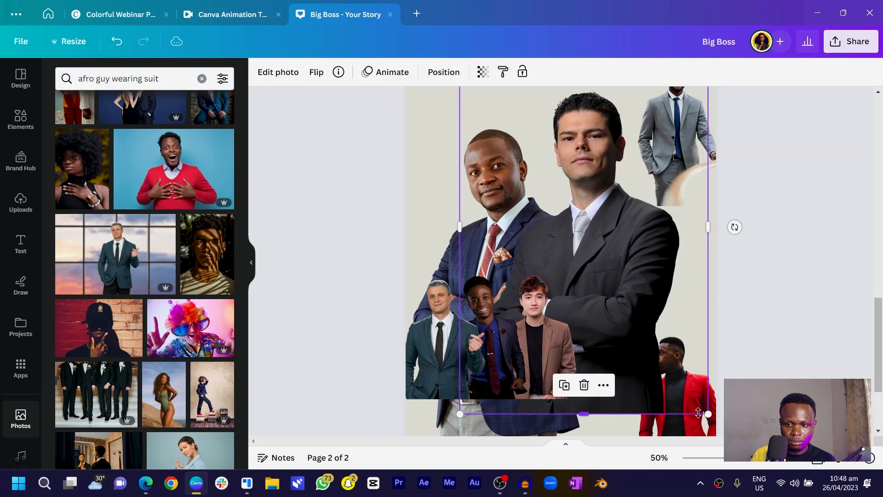
drag(708, 413, 570, 210)
drag(518, 160, 604, 349)
Step: Crop the photo of the man in the red jacket and place it fifth in the row
drag(605, 229, 640, 275)
drag(674, 398, 646, 230)
drag(533, 229, 605, 240)
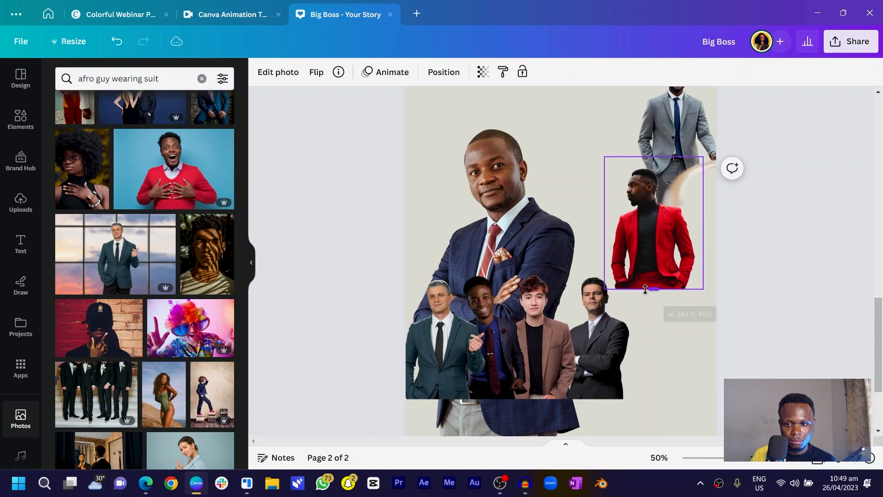
drag(644, 276, 640, 384)
Step: Crop and shrink the cut-out of the man in the checked navy suit and place it after the man in red
drag(522, 165, 542, 121)
drag(516, 416, 516, 372)
drag(515, 285, 506, 201)
drag(505, 287, 505, 269)
scroll(506, 263, up, 3)
drag(506, 134, 507, 169)
drag(382, 168, 529, 329)
scroll(575, 345, down, 3)
drag(593, 303, 690, 371)
Step: Crop and resize the cut-out of the man in the light grey suit and place it last in the row
drag(724, 288, 737, 279)
drag(678, 155, 567, 193)
drag(578, 244, 597, 201)
drag(756, 179, 620, 213)
scroll(621, 193, up, 1)
drag(563, 136, 570, 152)
drag(506, 205, 521, 204)
scroll(552, 184, down, 2)
drag(575, 117, 670, 315)
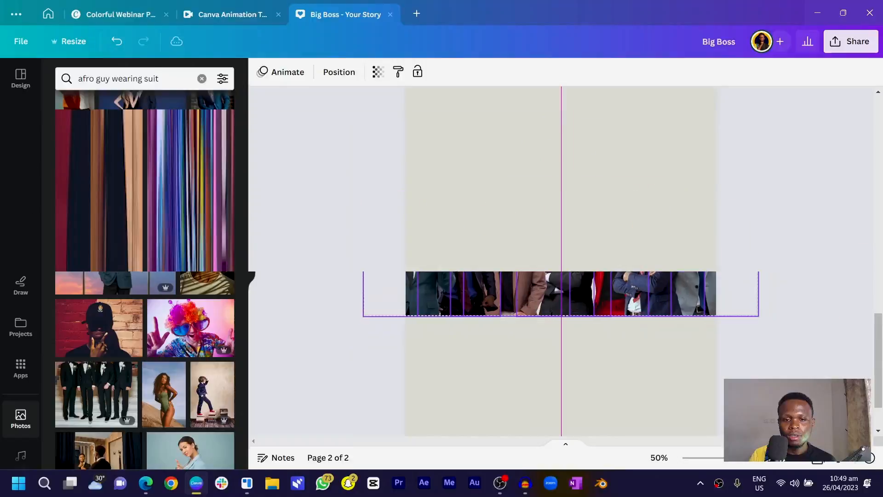
Step: Position all seven cut-outs together as one row and group them
mouse_move(518, 268)
mouse_down()
mouse_move(558, 270)
mouse_move(497, 278)
mouse_move(524, 278)
mouse_move(524, 263)
mouse_move(475, 278)
mouse_move(525, 277)
mouse_up()
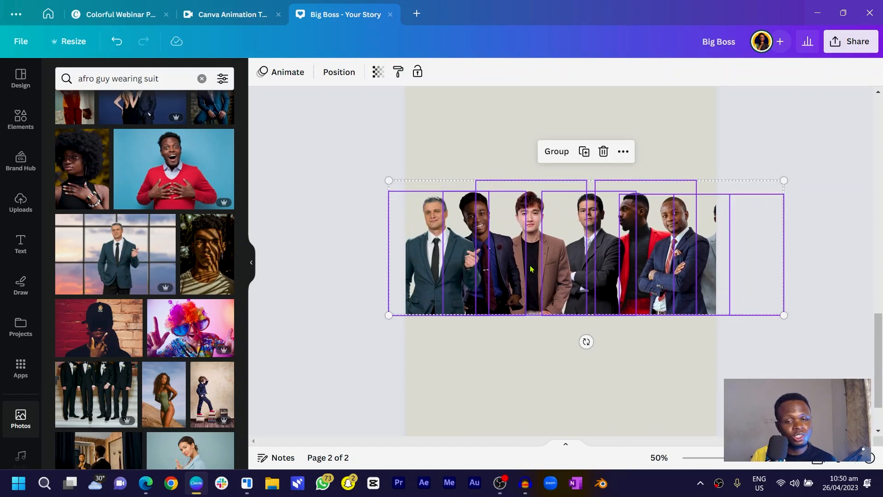
key(ctrl+g)
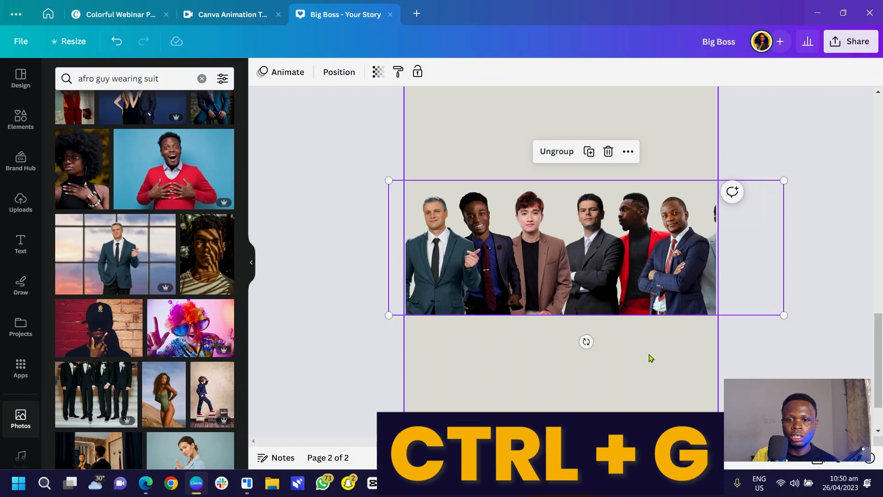
right_click(528, 236)
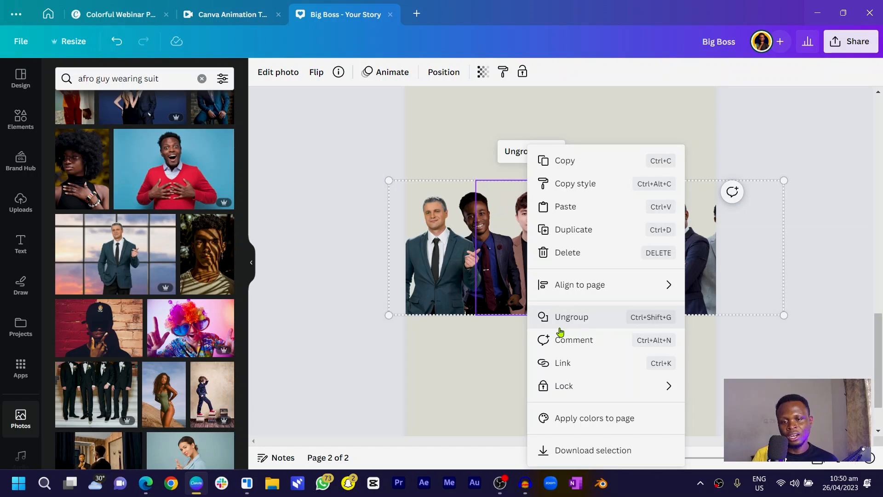
click(458, 375)
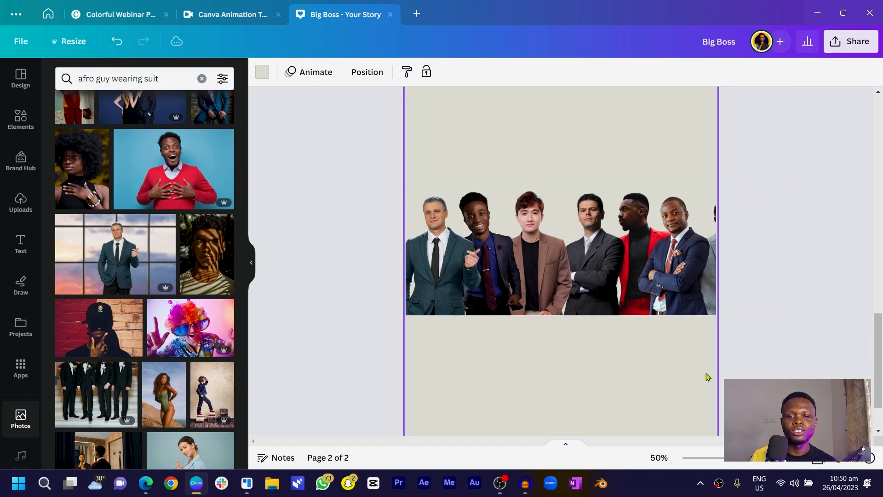
Step: Move the grouped row of men to page 1 below the Presents band and delete page 2
drag(707, 363, 434, 241)
drag(496, 285, 508, 305)
scroll(495, 267, up, 7)
scroll(506, 296, up, 4)
scroll(597, 351, down, 5)
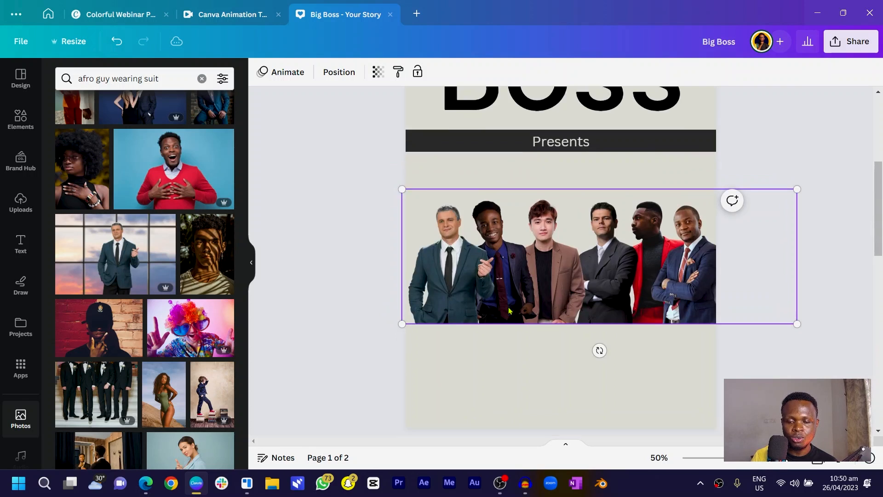
click(690, 236)
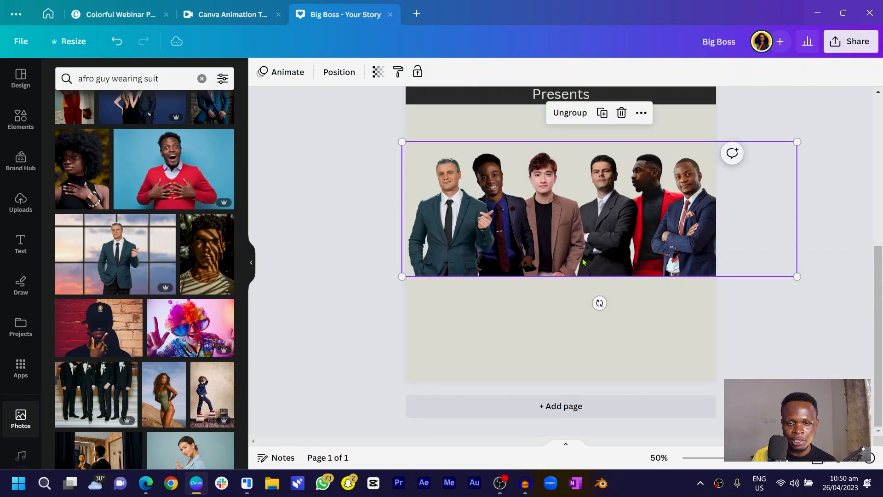
Step: Move the group of men to the page's bottom edge and enlarge it to fill the area below the Presents band
drag(538, 229, 585, 310)
scroll(590, 311, down, 3)
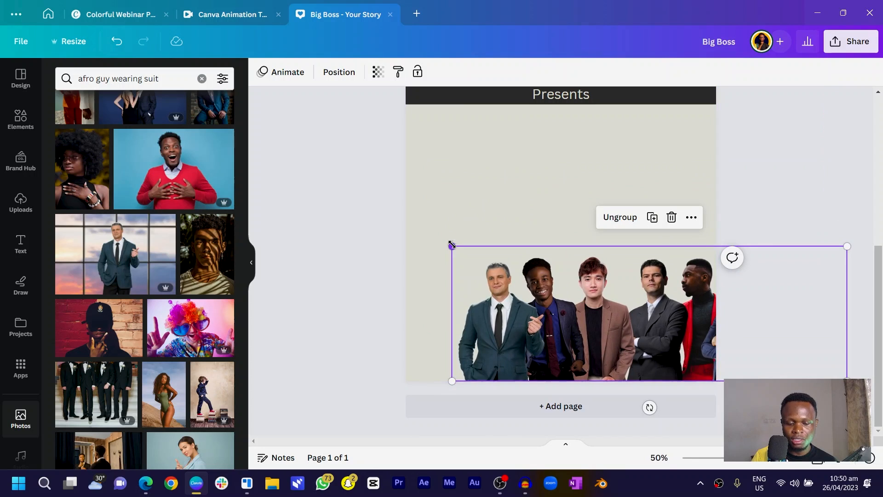
drag(452, 245, 72, 86)
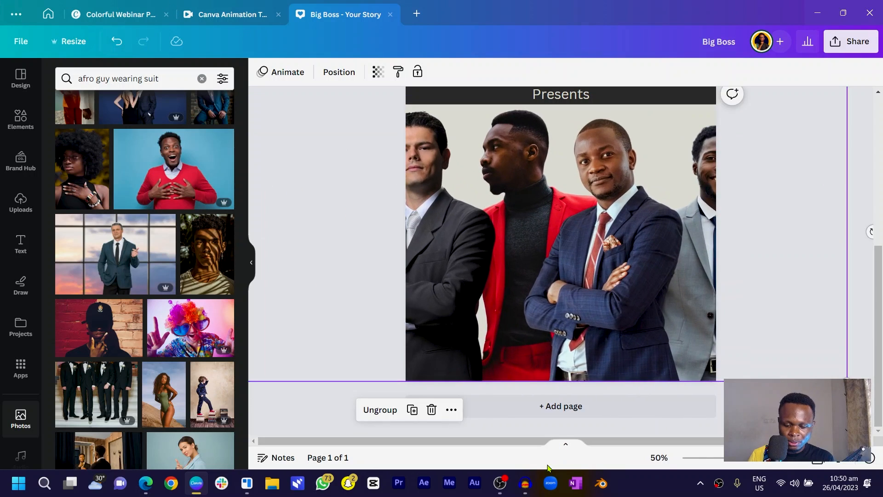
click(708, 458)
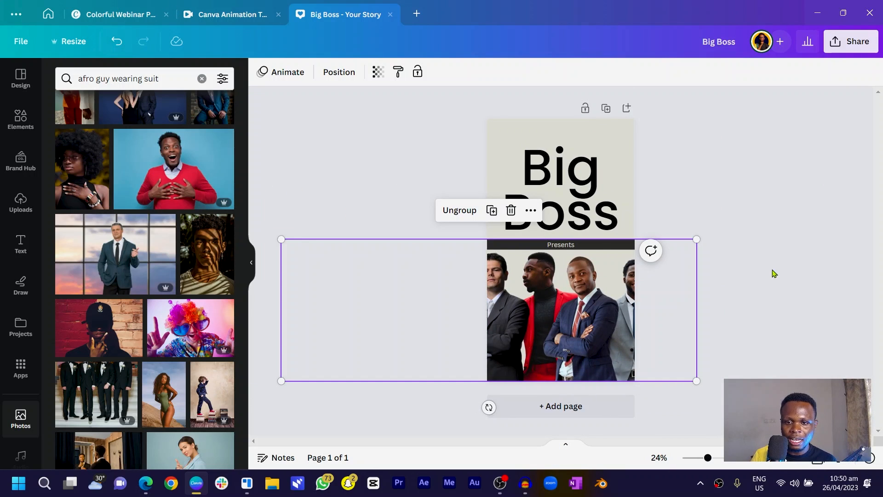
drag(696, 240, 726, 229)
Step: Shrink the Big Boss title slightly and raise the Presents band to sit directly beneath it
click(582, 189)
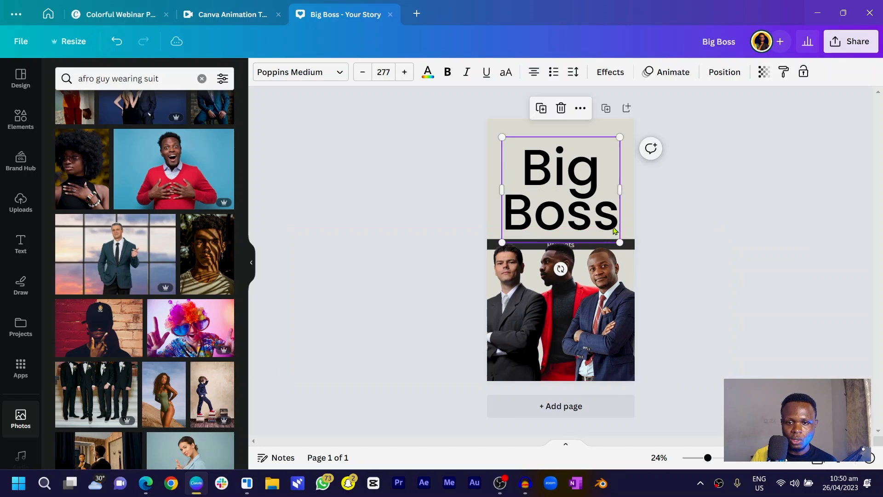
drag(614, 240, 604, 235)
drag(616, 316, 615, 367)
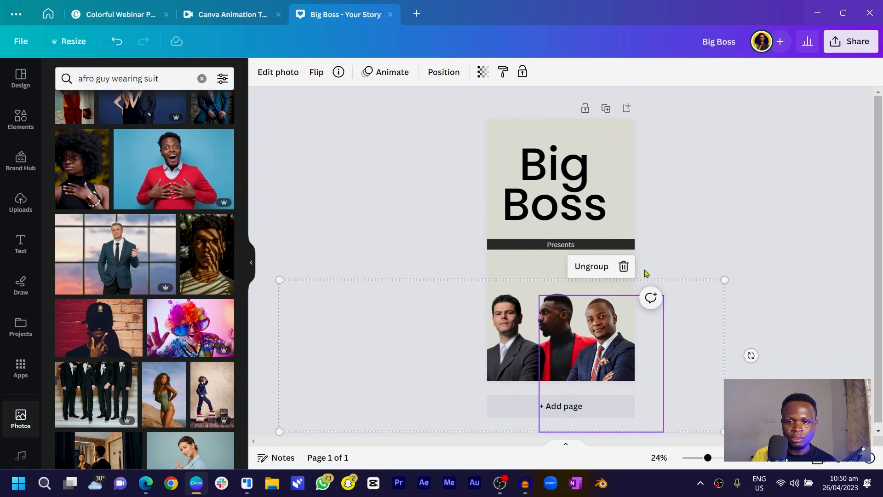
click(562, 245)
drag(564, 247, 565, 225)
Step: Shift the group right so the row starts with the teal-suited man, and resize it to fit beneath the Presents band
drag(588, 352, 809, 302)
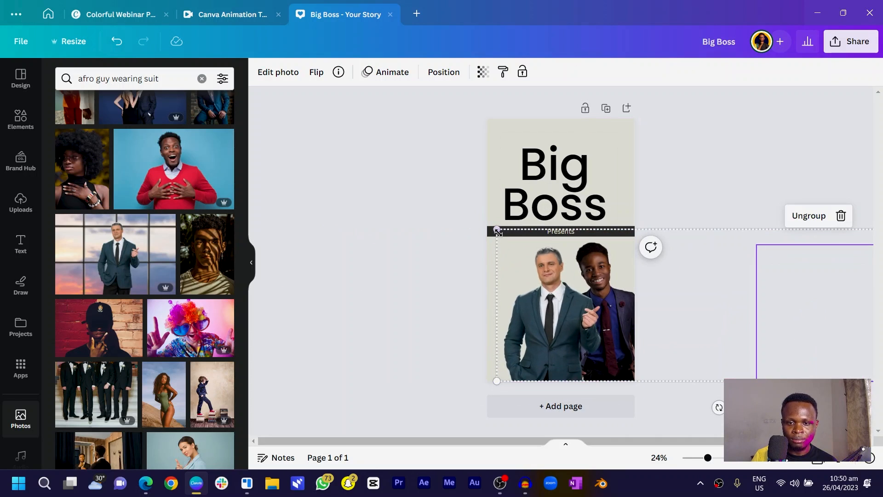
drag(498, 228, 469, 222)
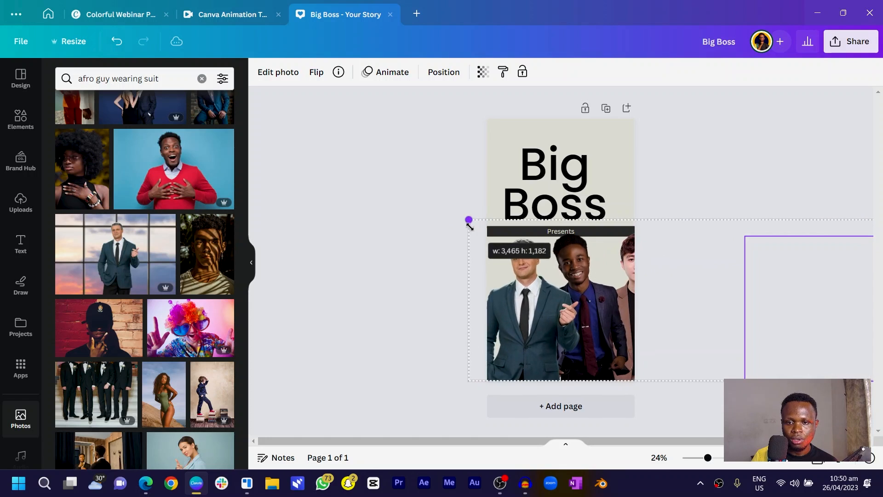
click(437, 277)
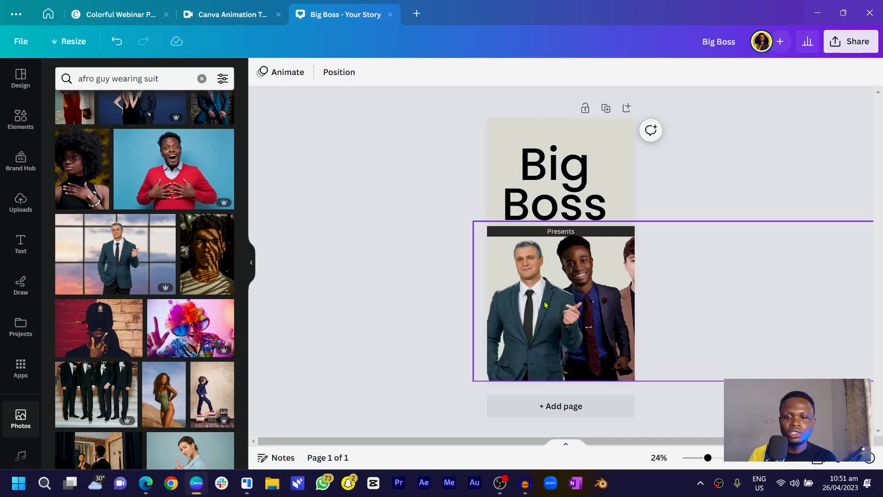
drag(584, 325, 612, 319)
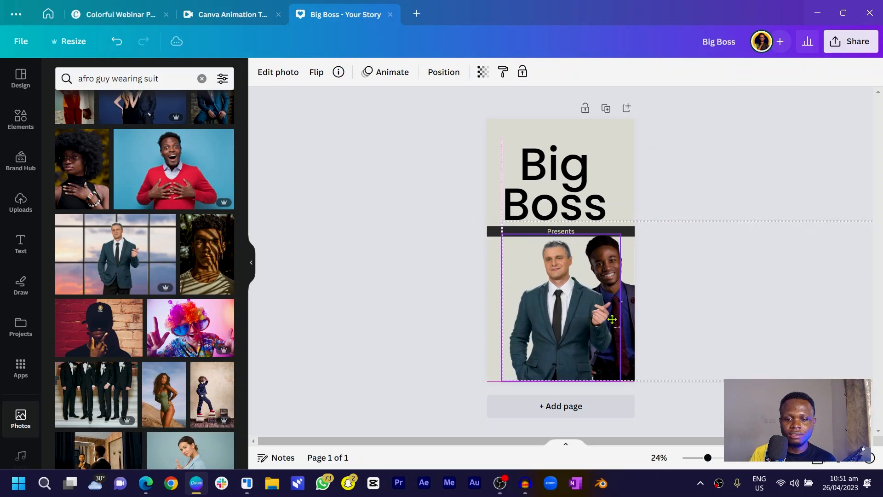
Step: Select the whole group of men, open its element animations and enlarge the group slightly
click(445, 302)
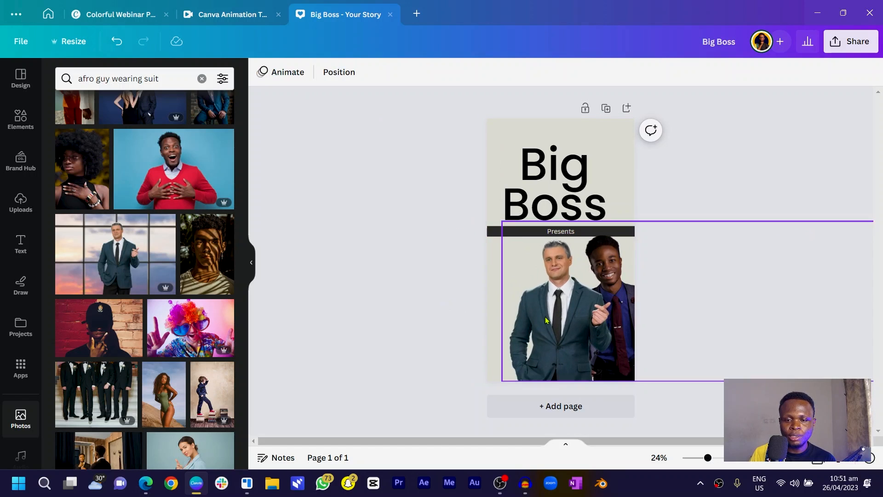
drag(481, 319, 697, 363)
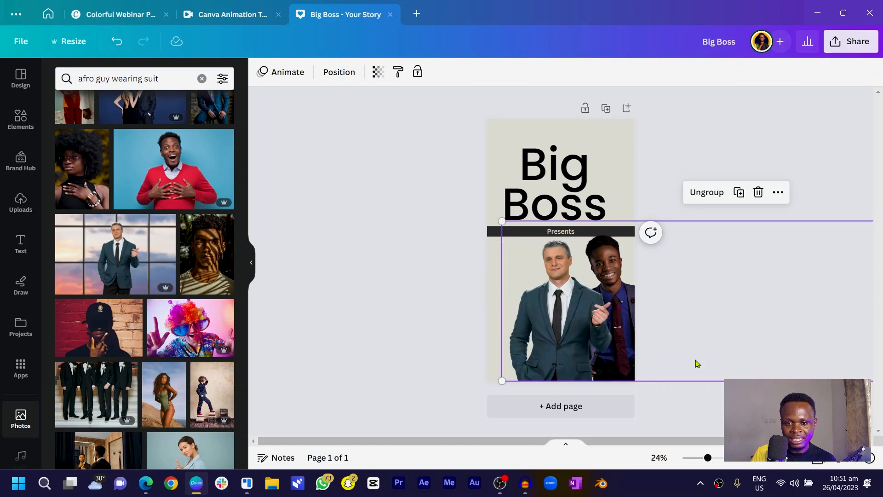
click(576, 335)
drag(396, 294, 638, 346)
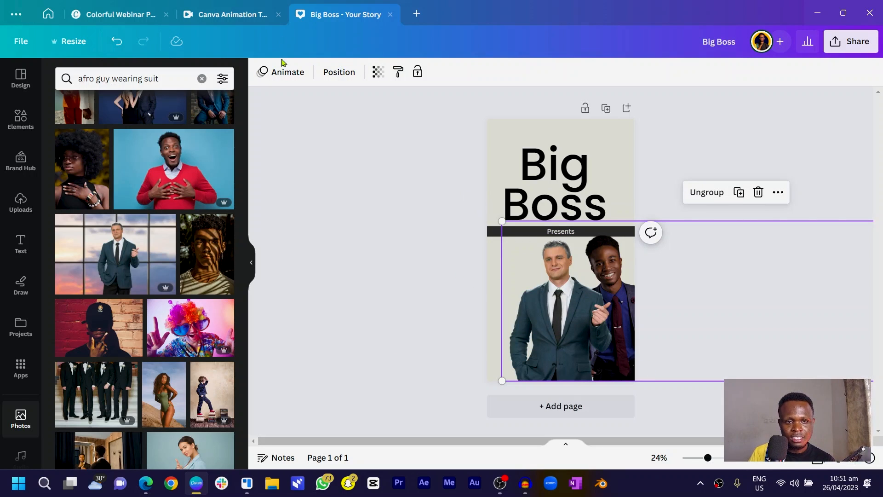
click(280, 71)
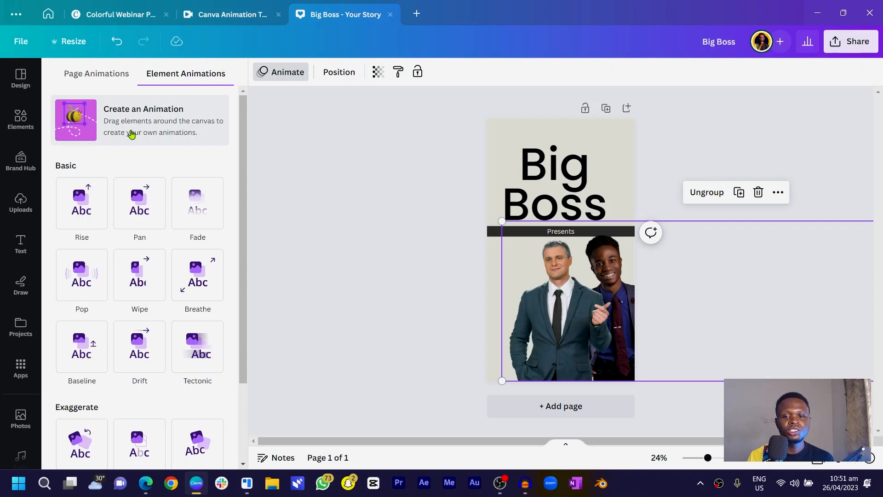
drag(501, 221, 494, 216)
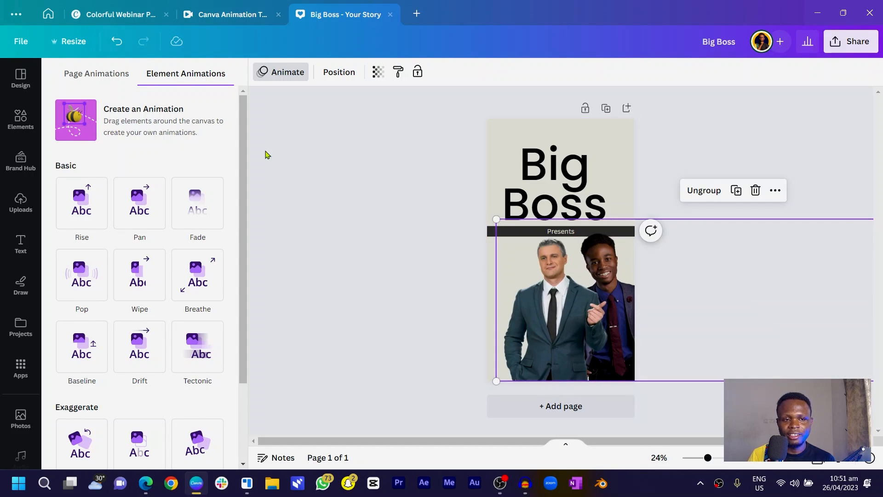
Step: Try recording a custom animation path that moves the group of men leftward, and delete that path
click(161, 117)
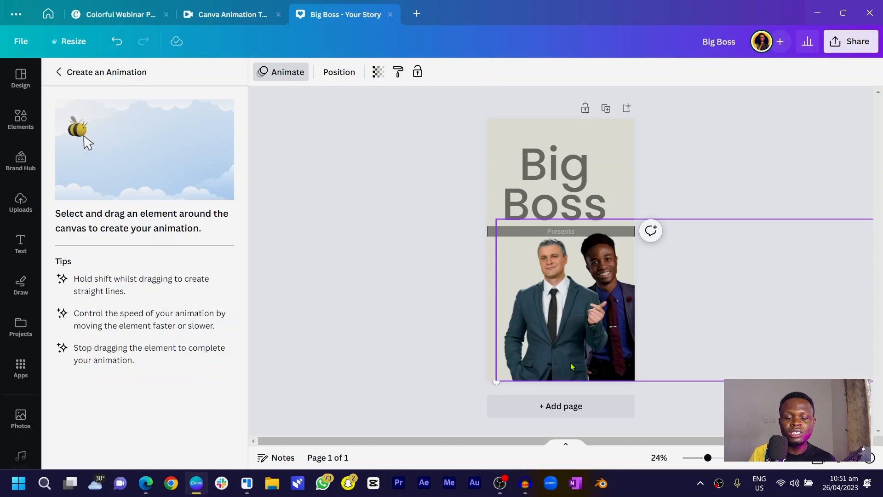
mouse_move(572, 367)
mouse_down()
mouse_move(562, 257)
mouse_move(473, 262)
mouse_move(529, 299)
mouse_move(502, 343)
mouse_up()
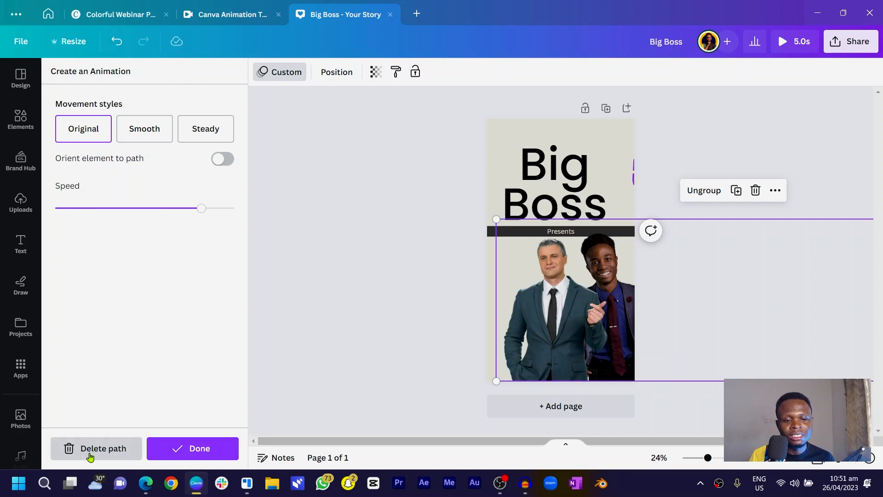
click(90, 448)
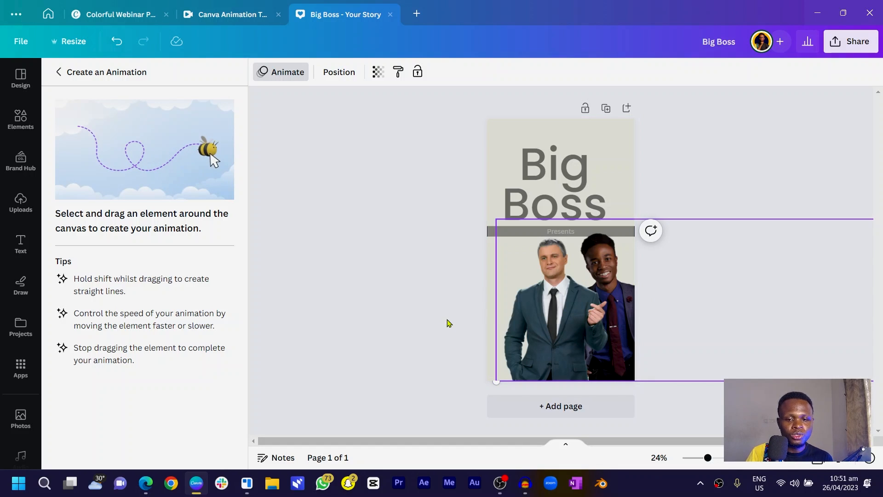
click(59, 73)
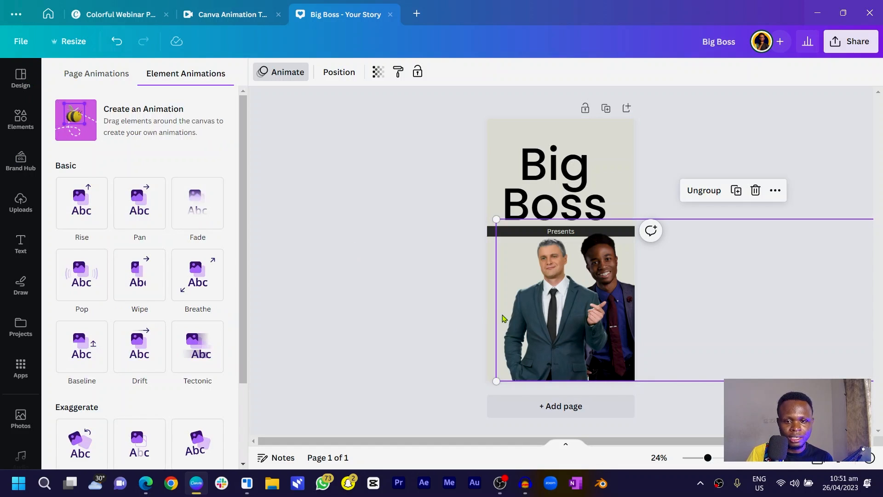
Step: Shift the group further right so the teal-suited man stands near the page's right edge
drag(553, 323, 603, 331)
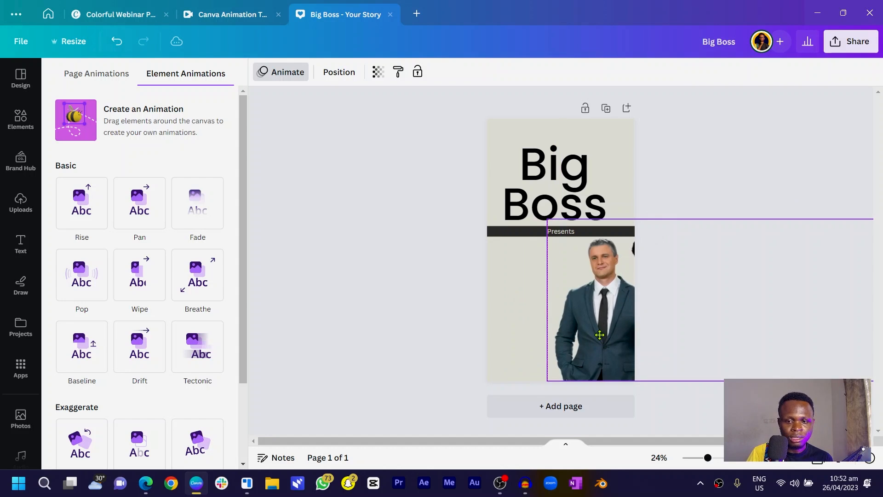
Step: Try a straight leftward custom path for the group with Steady and Smooth movement at the slowest speed, and delete the path
click(83, 130)
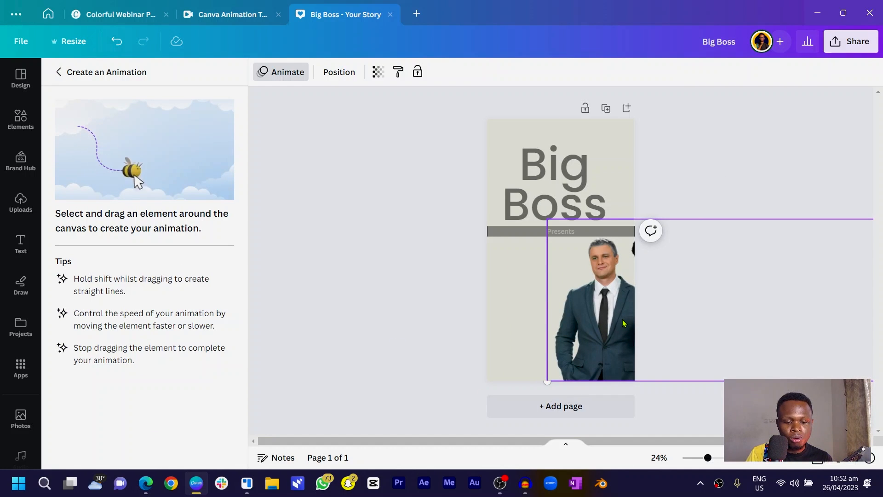
mouse_move(624, 323)
mouse_down()
mouse_move(381, 315)
mouse_move(310, 329)
mouse_move(229, 325)
mouse_up()
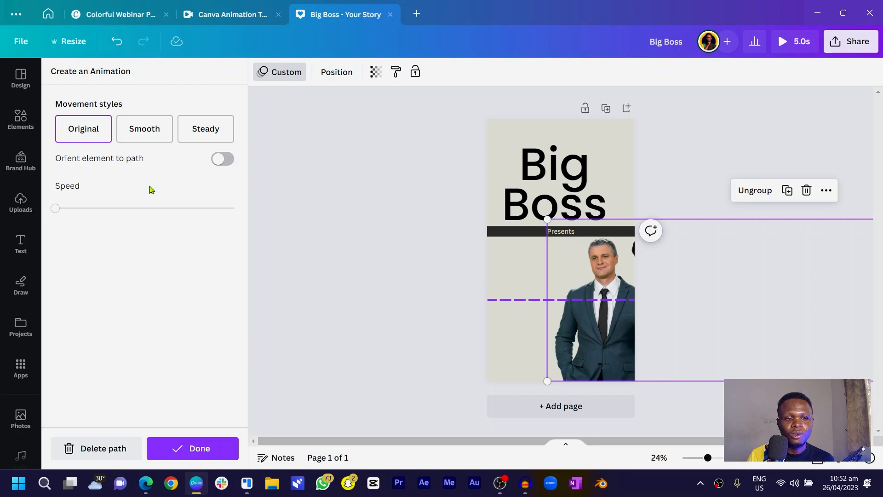
click(207, 129)
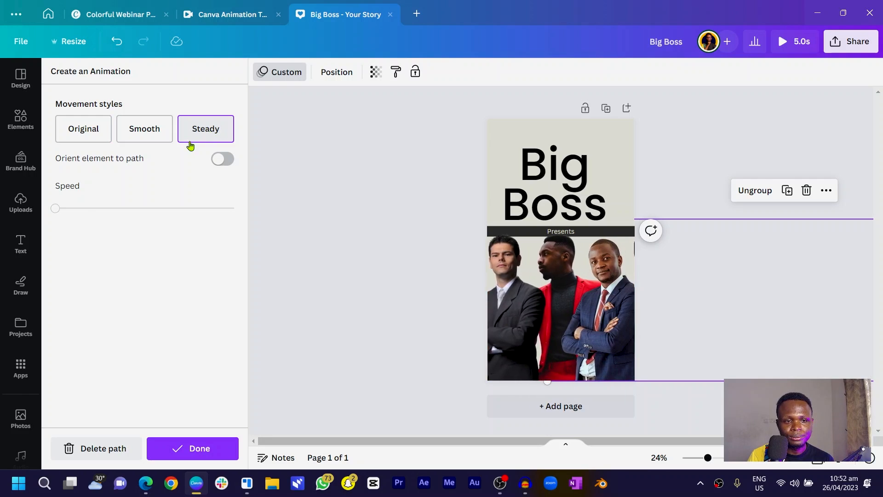
click(137, 128)
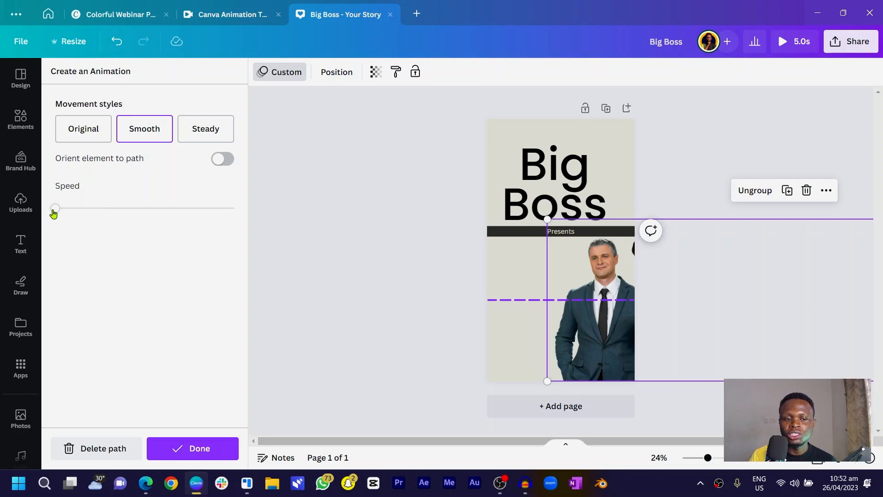
drag(127, 215, 55, 210)
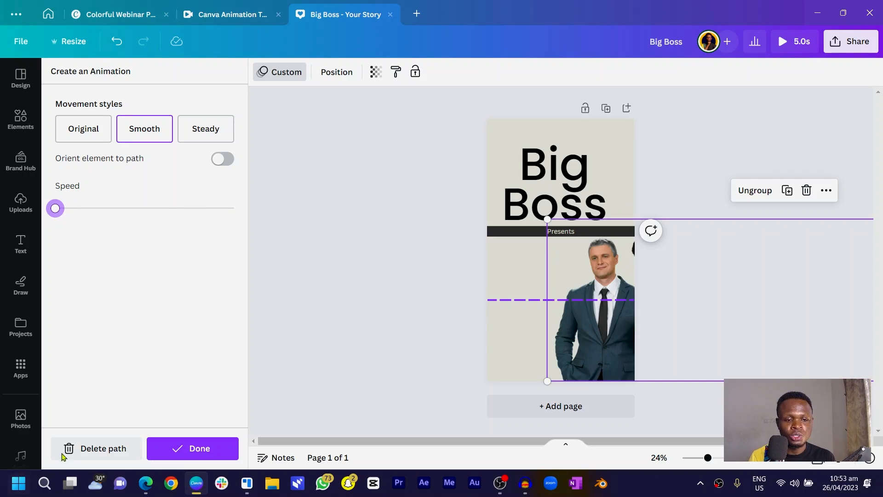
click(83, 444)
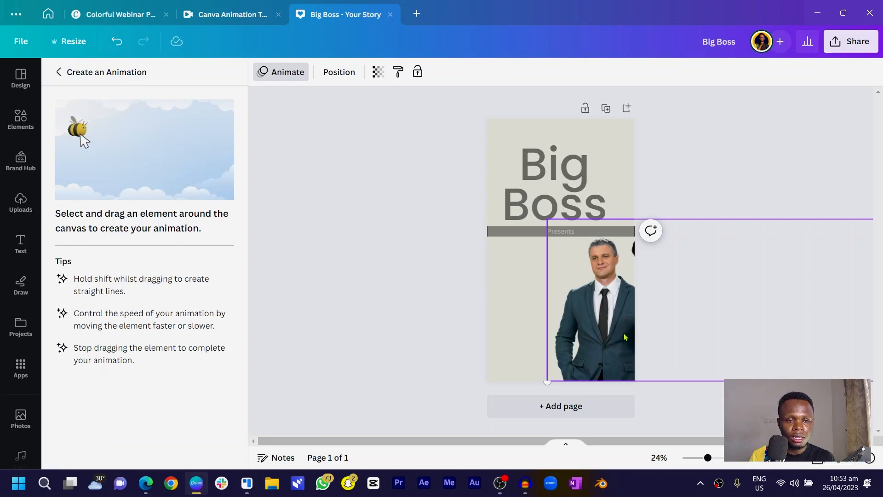
Step: Record a straight leftward custom animation path for the group of men, with Steady movement at the slowest speed, and keep it
mouse_move(624, 335)
mouse_down()
mouse_move(326, 357)
mouse_move(93, 336)
mouse_up()
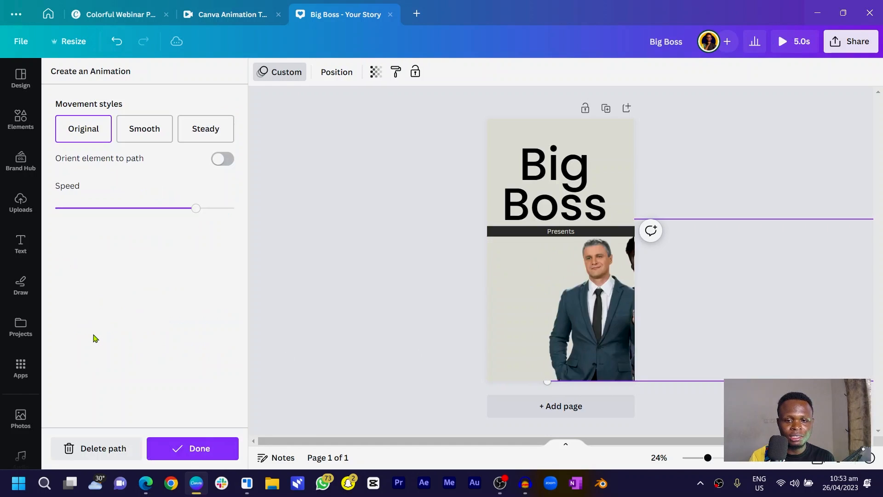
click(199, 138)
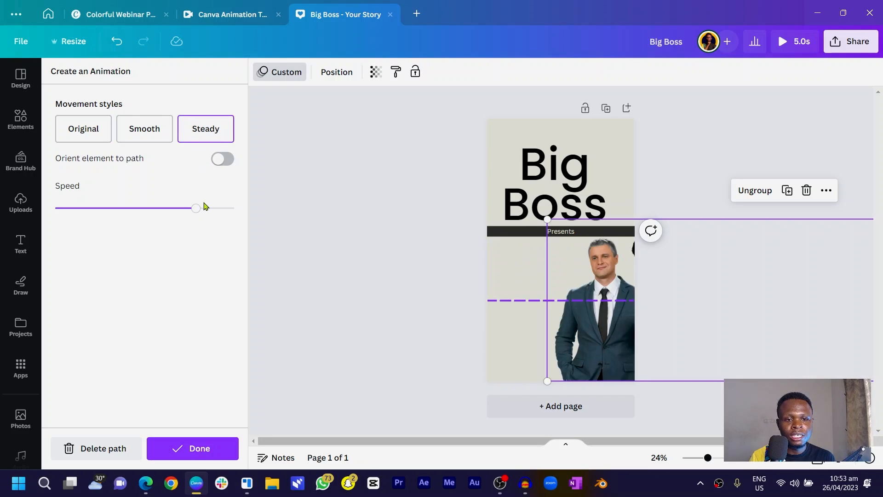
drag(82, 224, 54, 223)
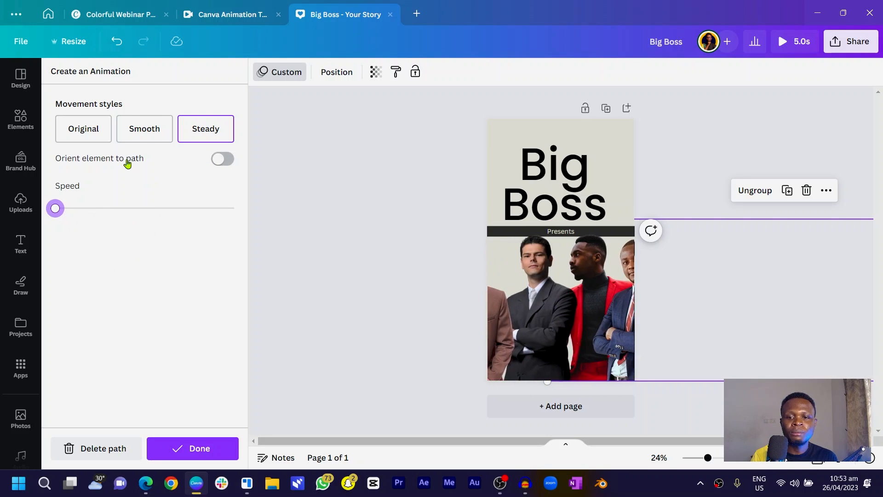
click(189, 449)
Step: Duplicate the black bar under the title and place the copy across the men near the page's lower edge
click(490, 240)
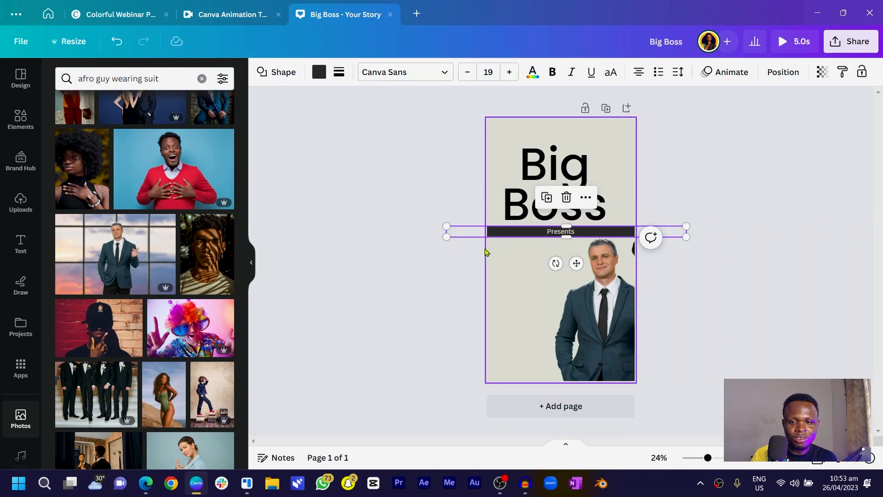
key(ctrl+d)
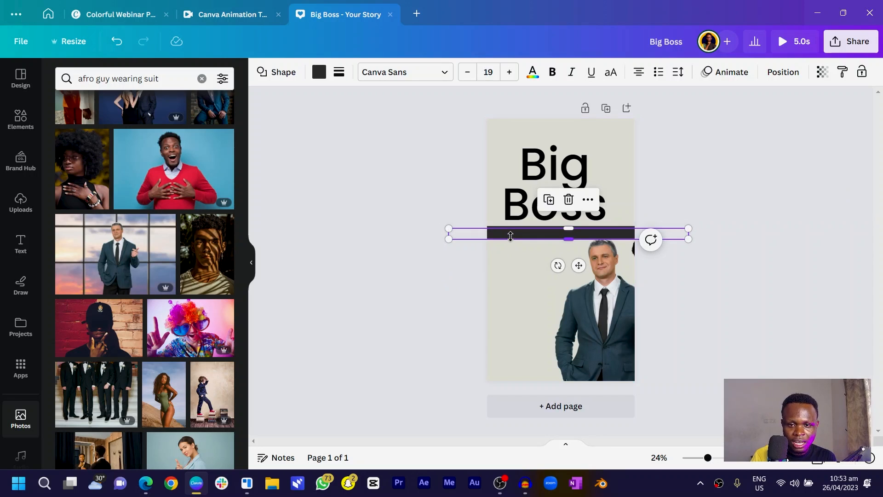
drag(578, 264, 571, 383)
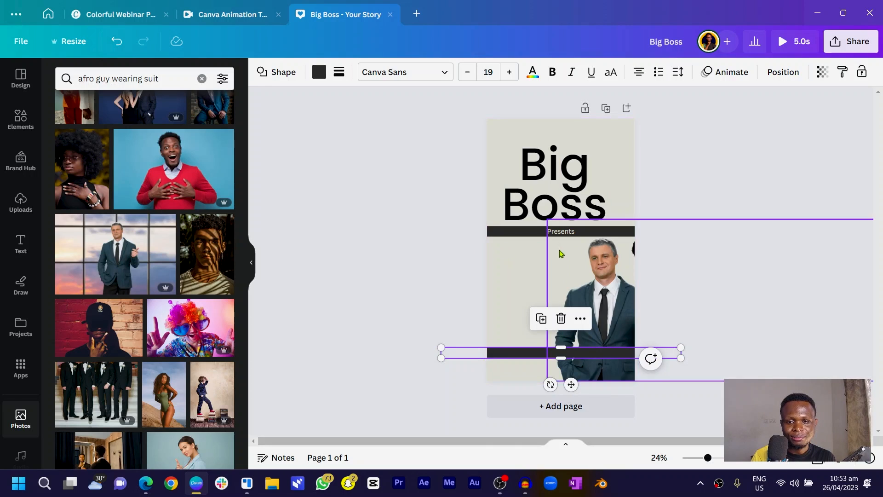
Step: Move a copy of the "Presents" text onto the lower black bar
click(556, 232)
double_click(556, 233)
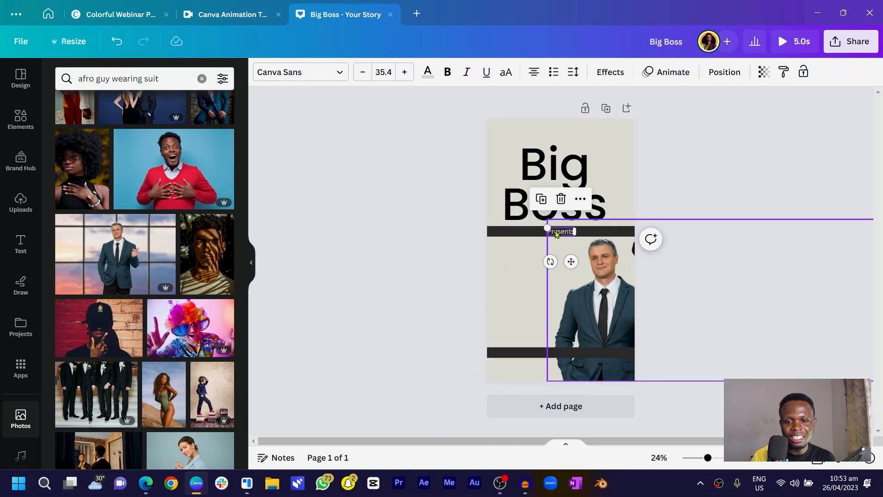
drag(571, 261, 564, 382)
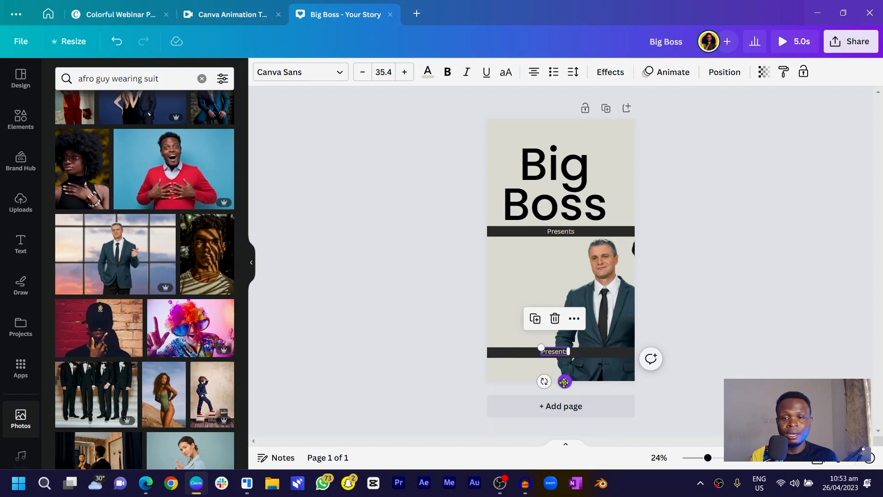
click(349, 353)
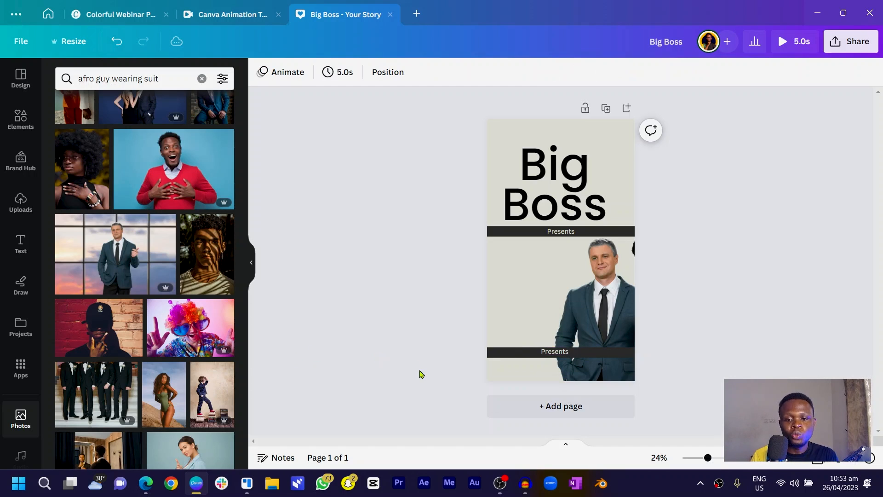
Step: Replace the text on the lower black bar with "Free Delivery + 20% discount on all sale"
click(549, 357)
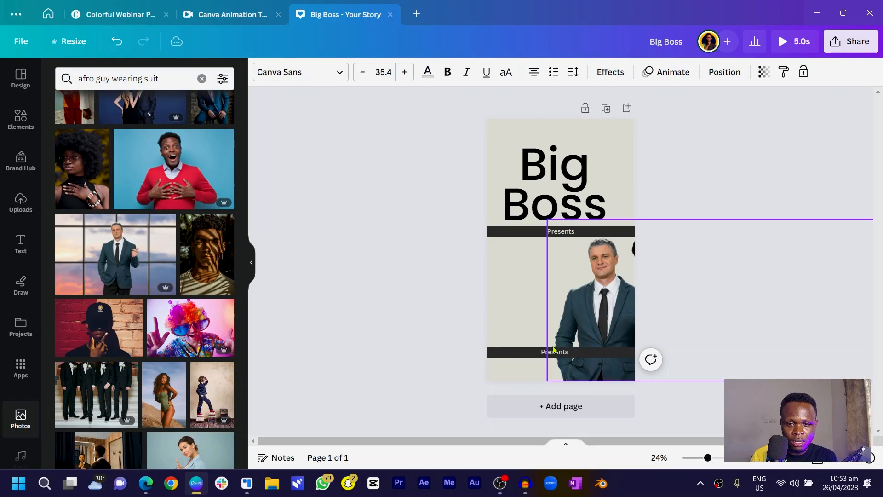
click(553, 349)
double_click(556, 353)
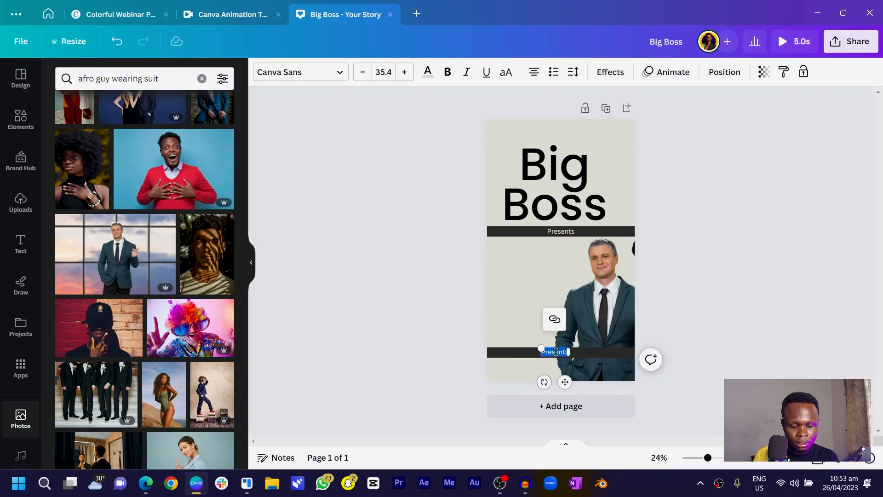
key(BackSpace)
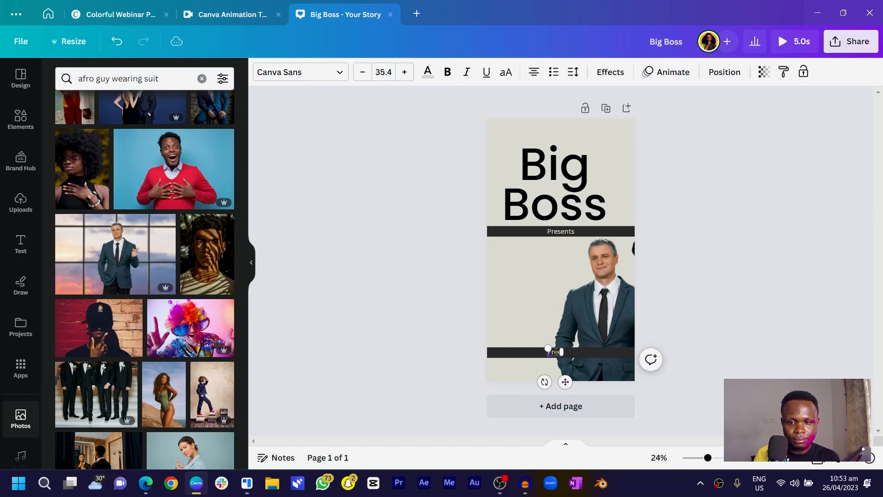
text(Free Delivery)
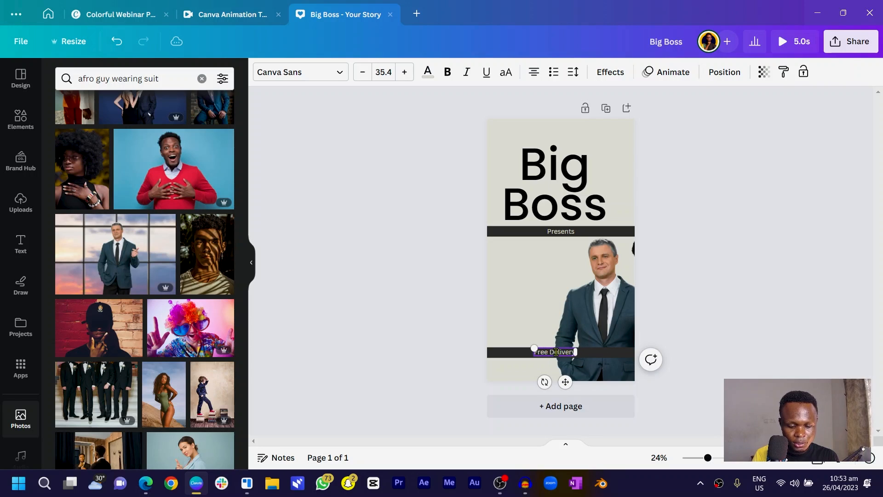
text( + 20)
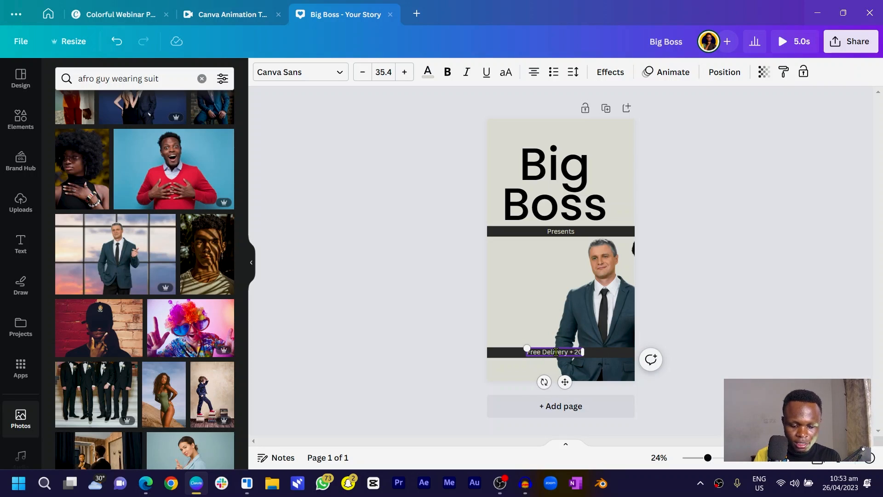
text(% discount on all sale)
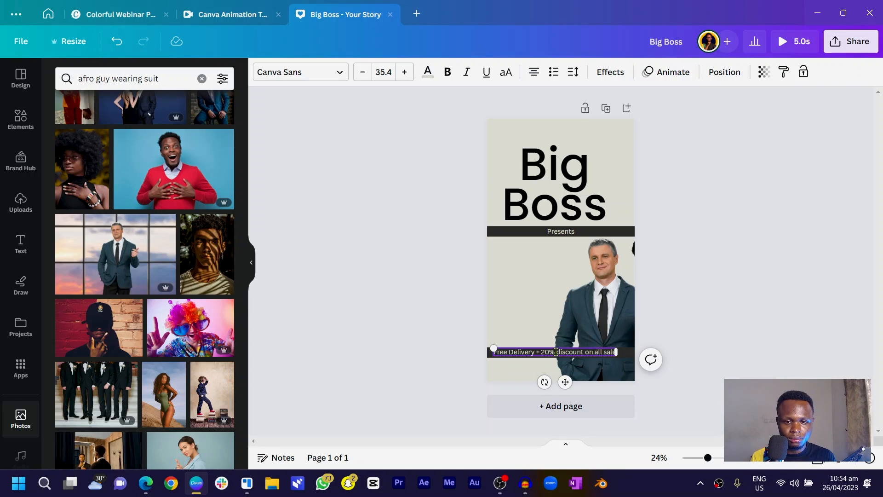
click(385, 344)
Step: Center the "Free Delivery" text horizontally on the page
click(563, 352)
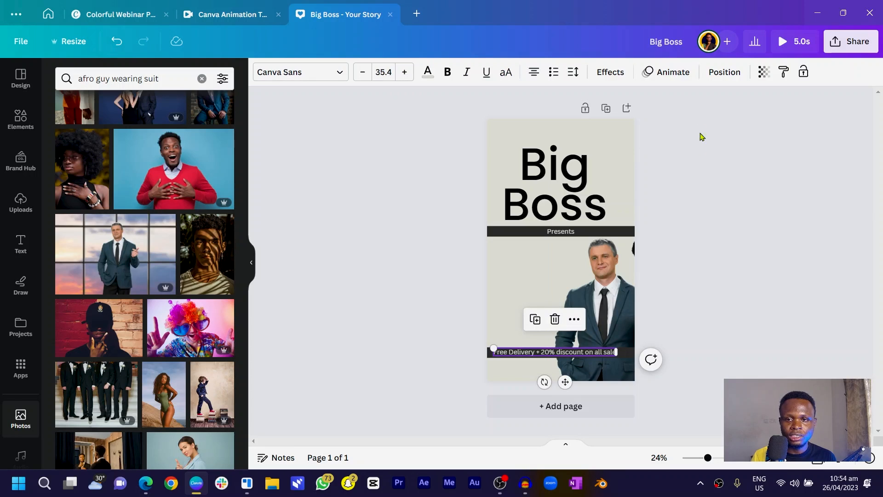
click(723, 72)
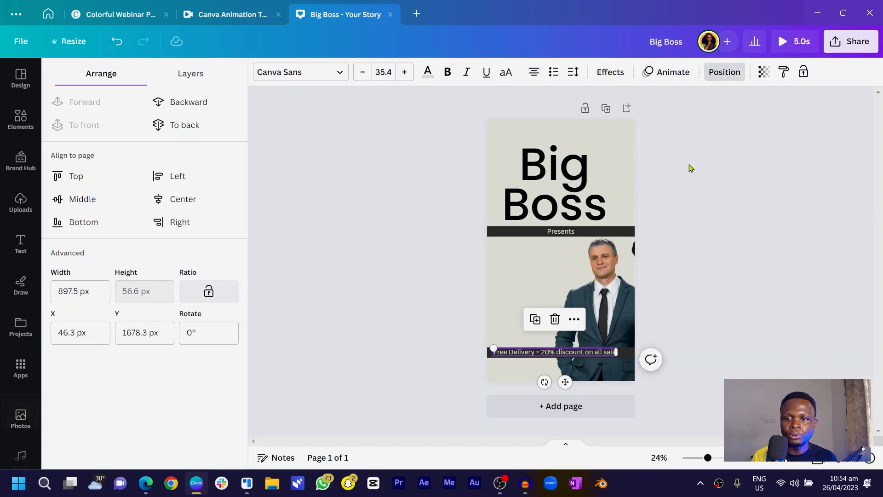
click(171, 199)
click(361, 276)
click(512, 374)
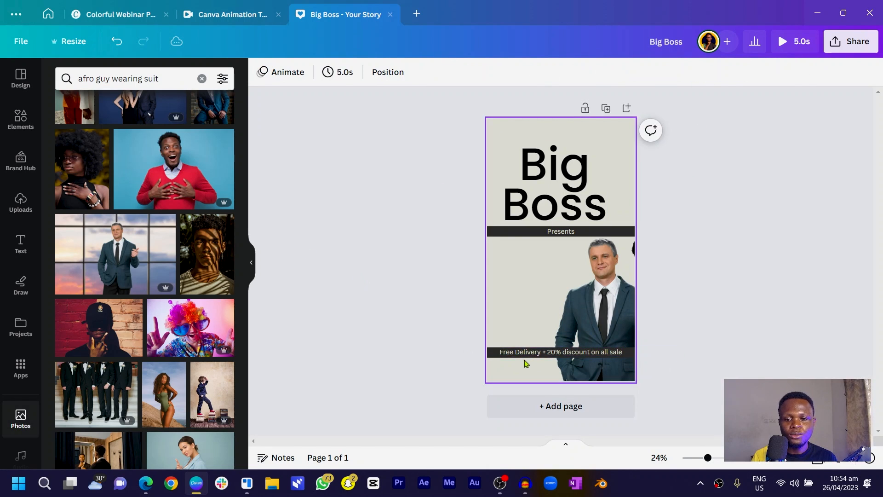
Step: Apply the Ascend text animation to the "Free Delivery" line, on enter and by word, and slow its speed slightly
click(520, 351)
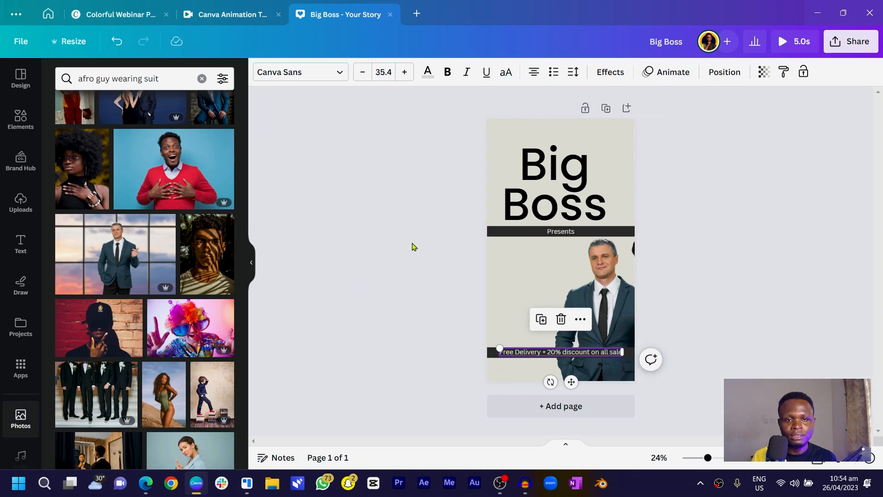
click(671, 72)
scroll(99, 270, down, 5)
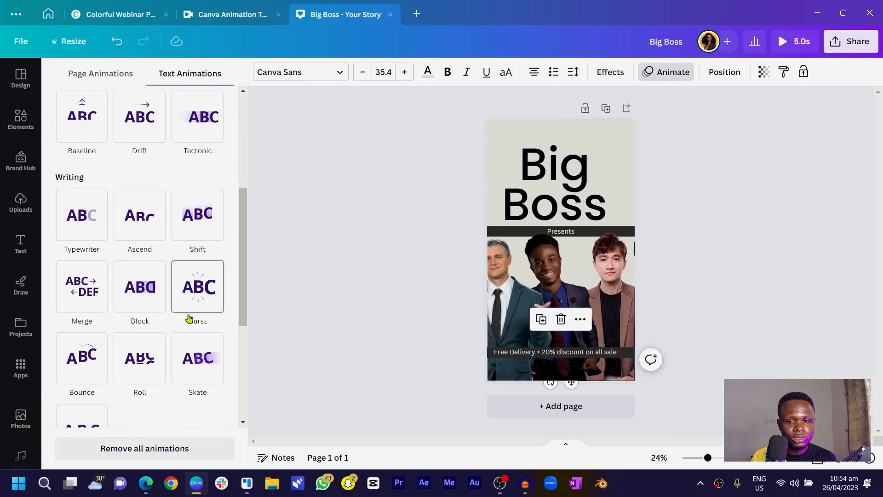
scroll(174, 308, down, 4)
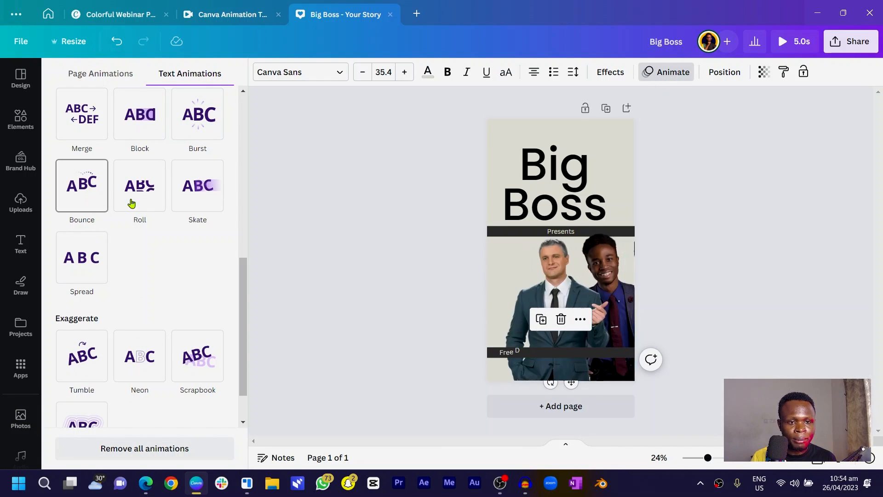
scroll(115, 235, down, 1)
scroll(109, 269, up, 5)
scroll(110, 271, up, 3)
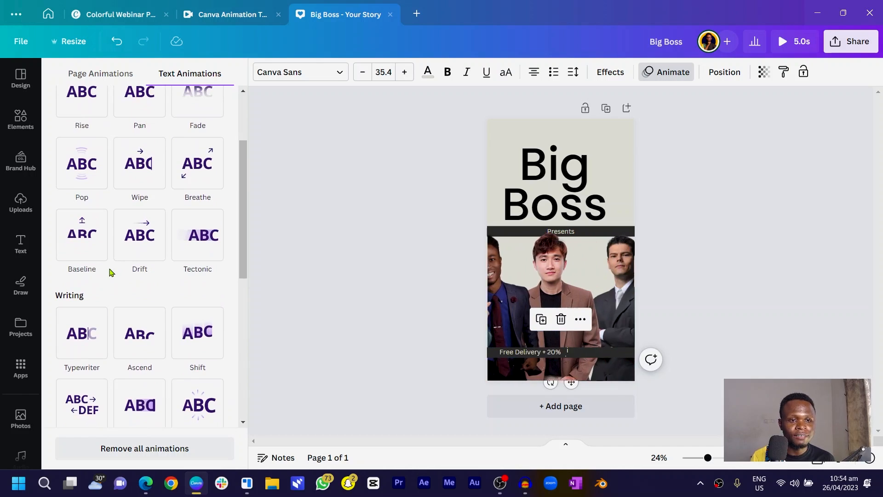
click(142, 350)
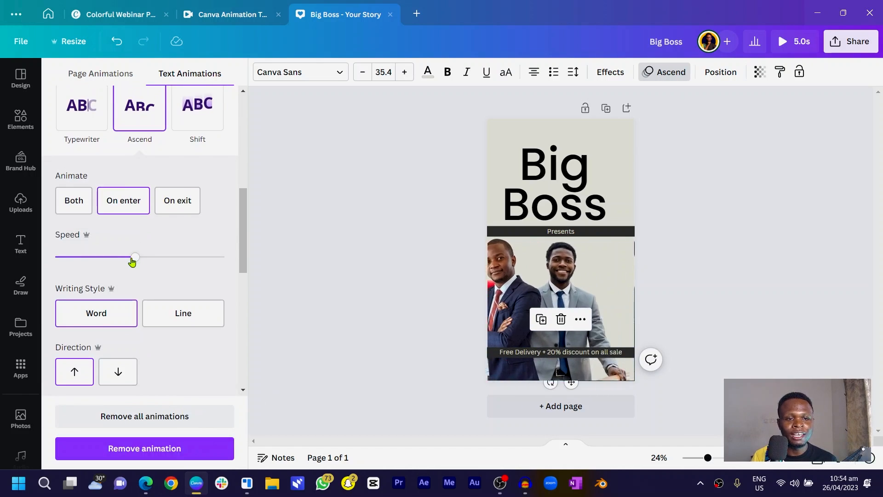
drag(132, 260, 121, 263)
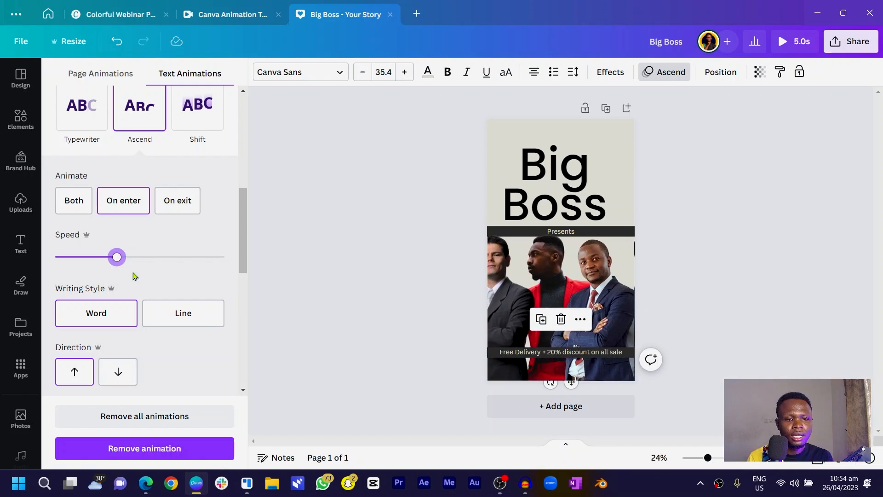
click(391, 383)
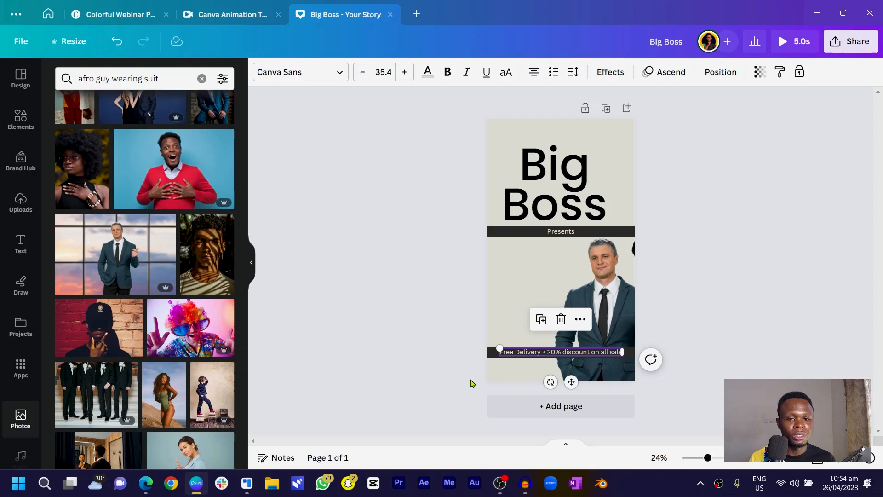
Step: Add the uploaded "Warm Jamaica" audio track to the page and pause its playback
scroll(14, 329, down, 4)
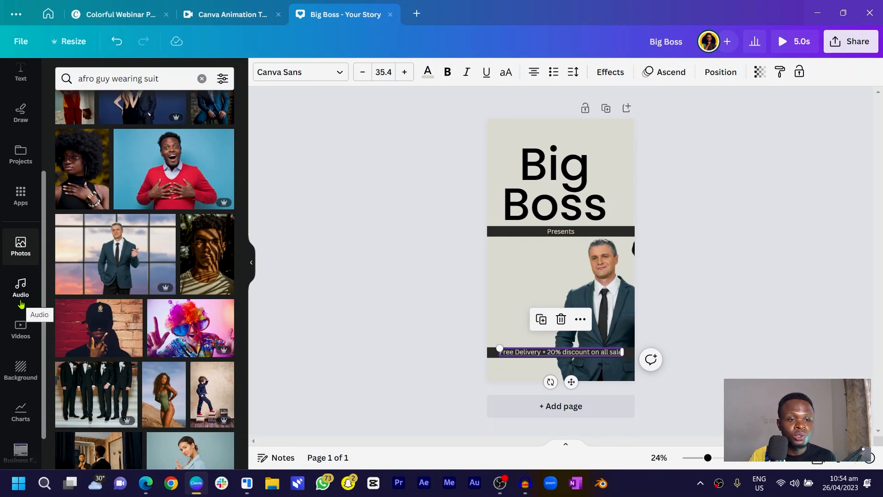
click(20, 289)
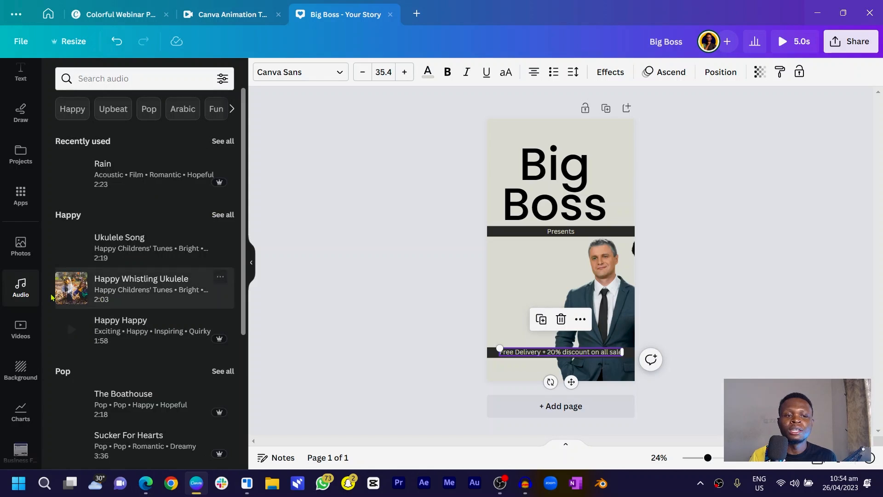
scroll(21, 258, up, 4)
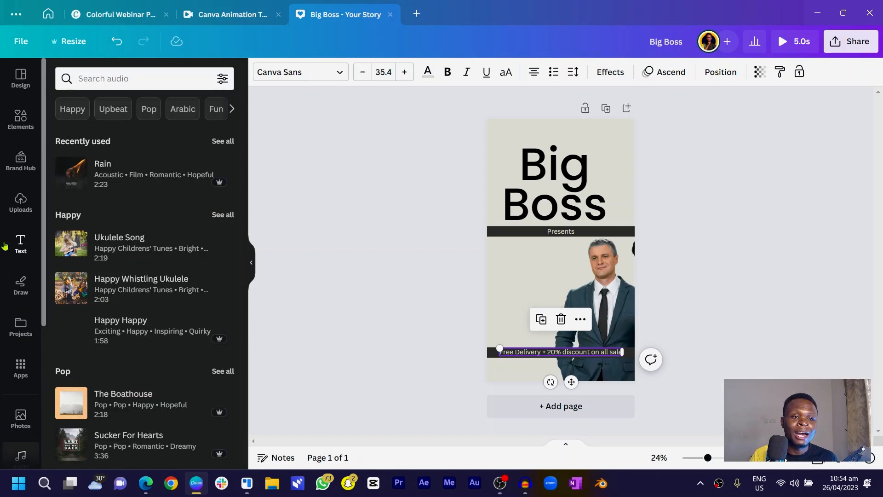
click(24, 211)
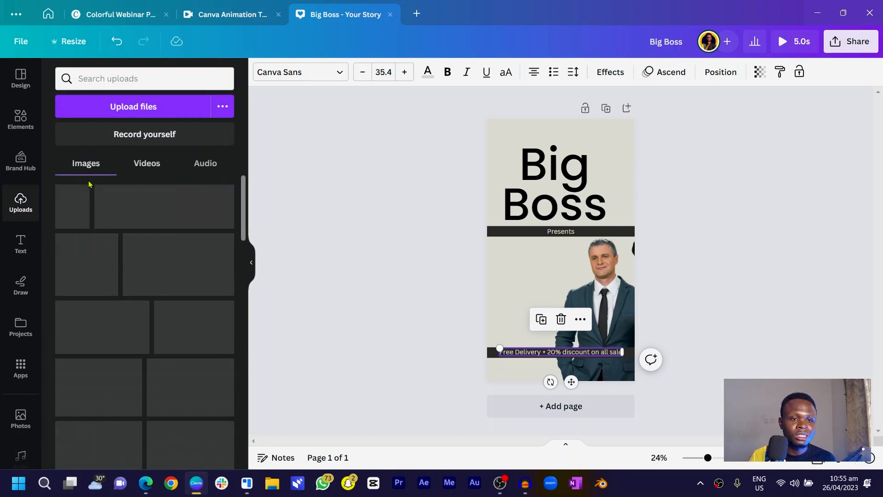
click(207, 164)
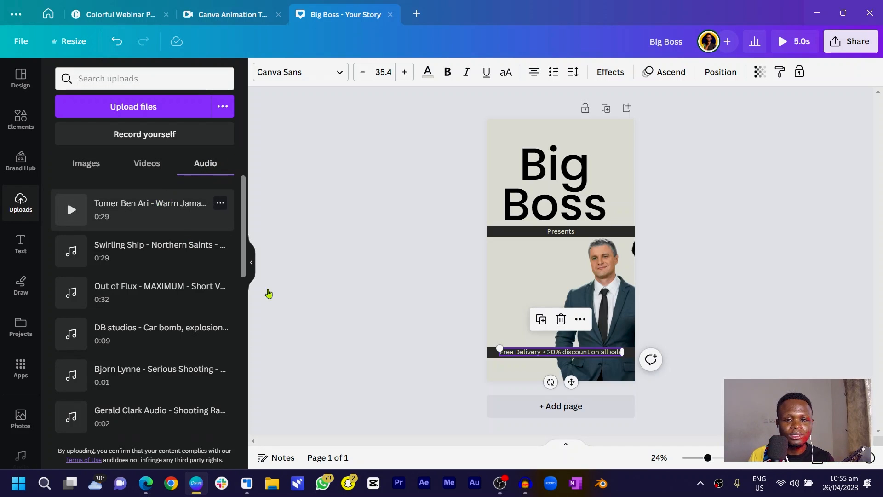
drag(269, 294, 510, 384)
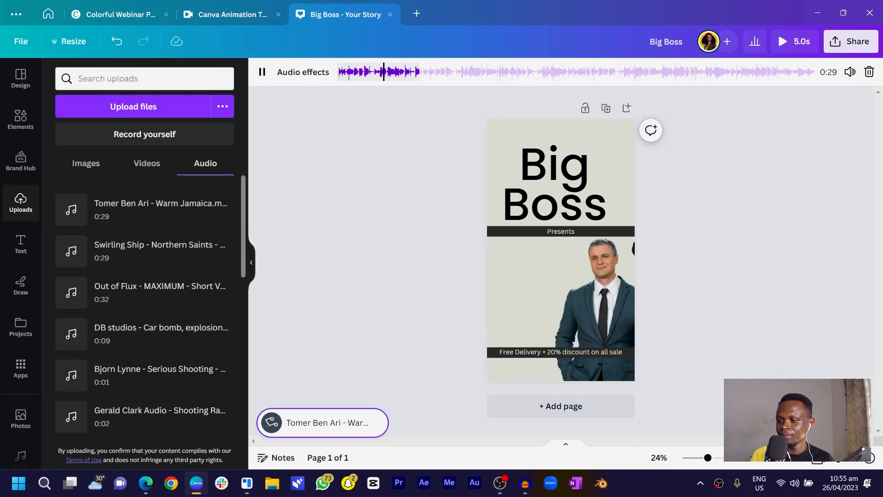
click(263, 74)
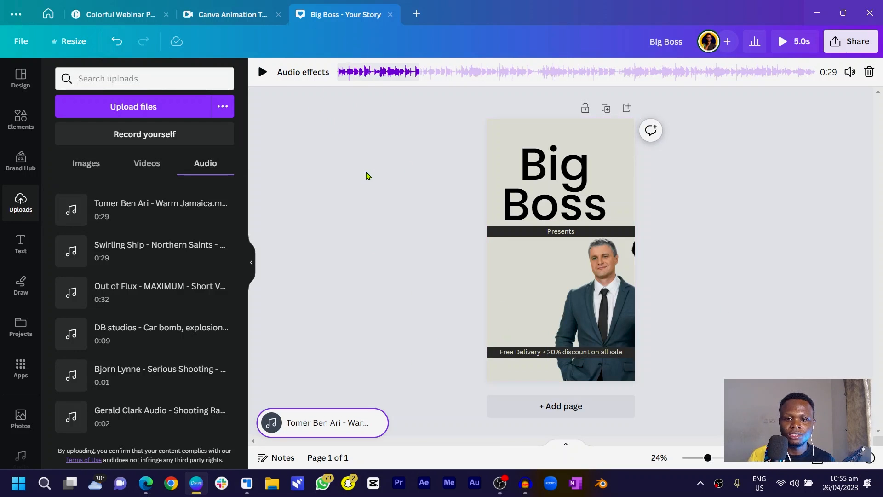
Step: Shift the used section of the soundtrack to its final part, starting at 23.9 s, and preview the animated page
click(371, 177)
click(348, 431)
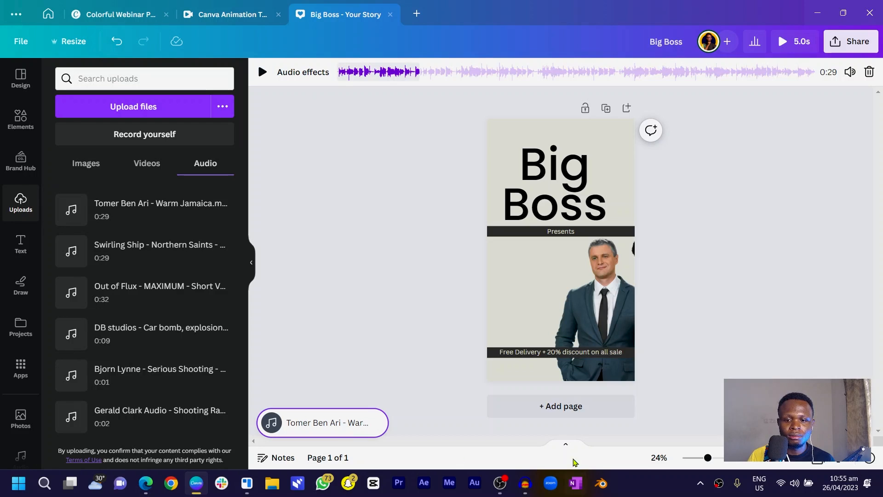
click(567, 448)
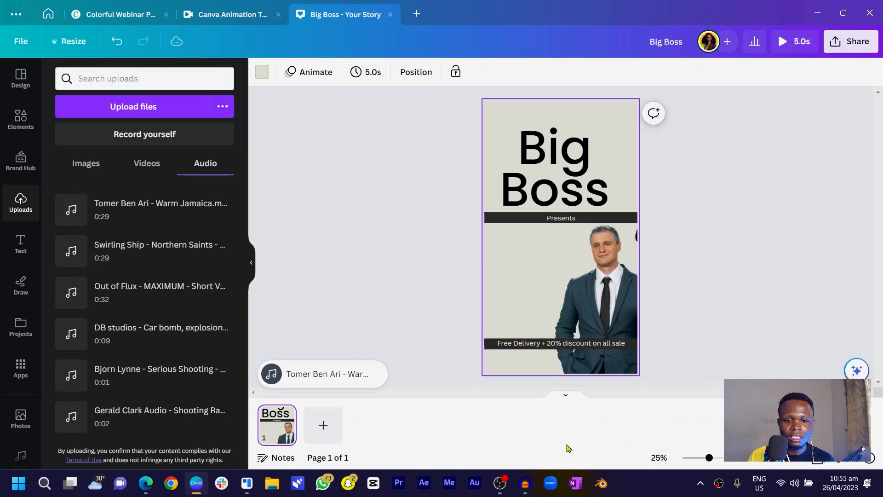
click(321, 367)
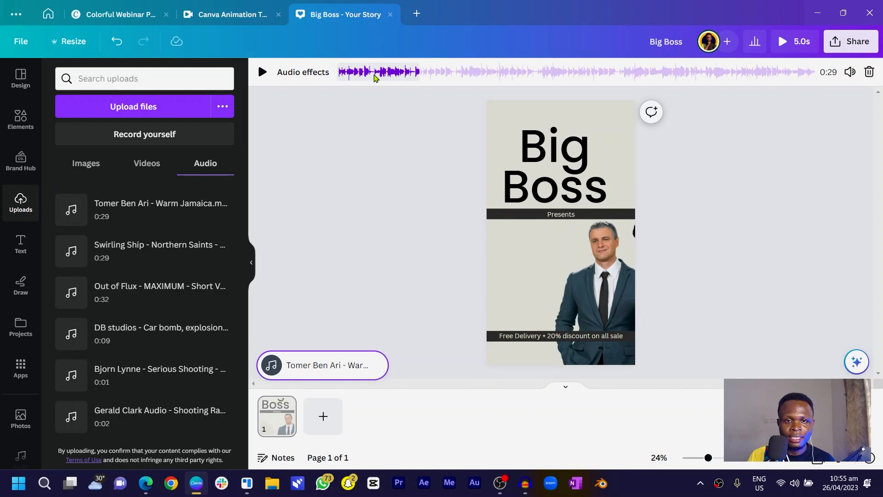
drag(375, 77, 771, 123)
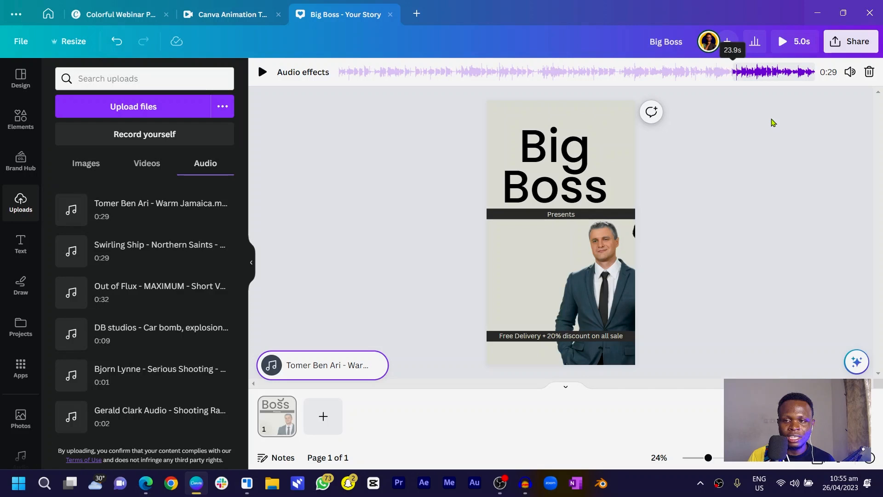
click(778, 44)
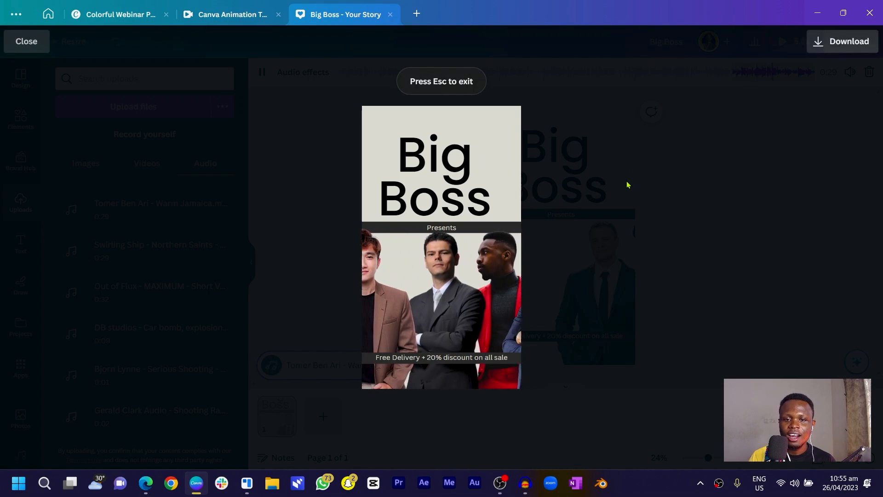
click(26, 41)
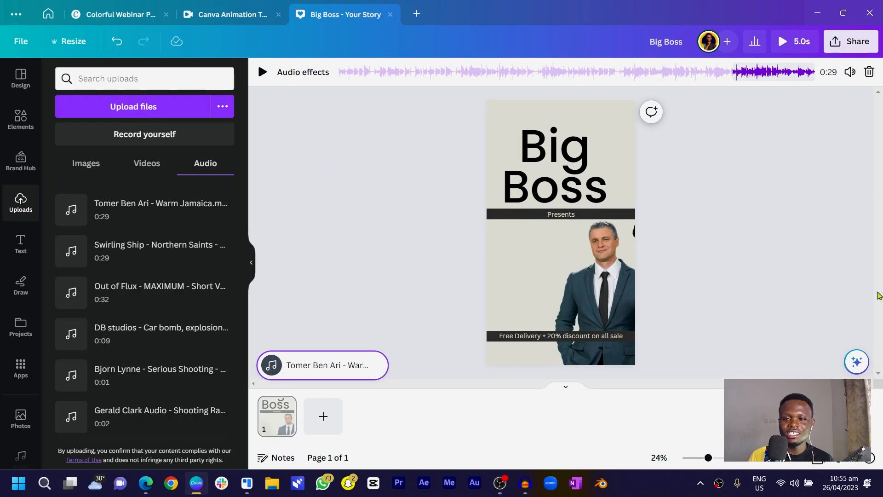